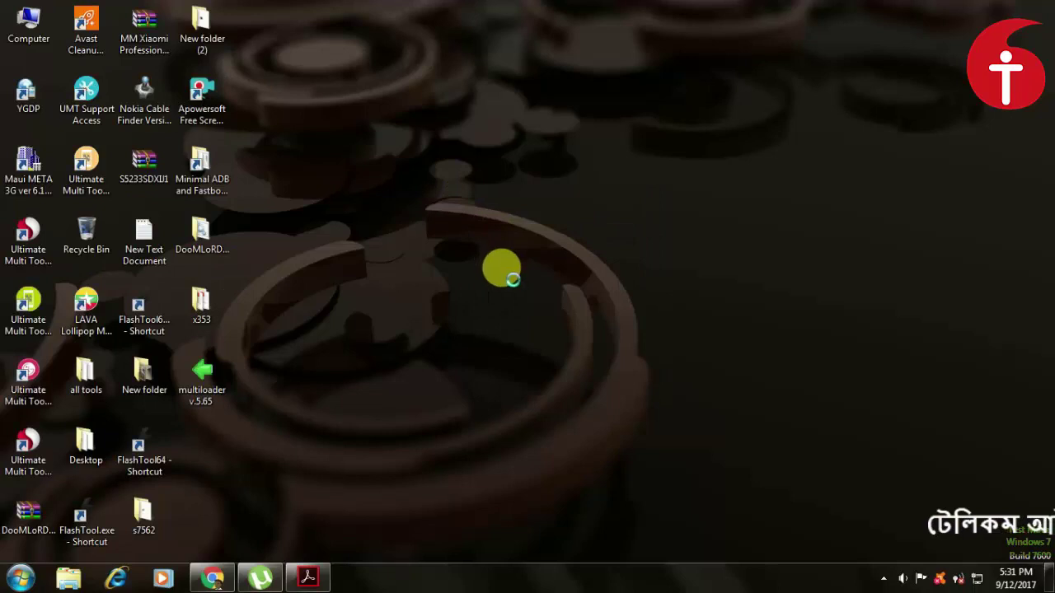
pyautogui.rightClick(502, 268)
pyautogui.click(497, 254)
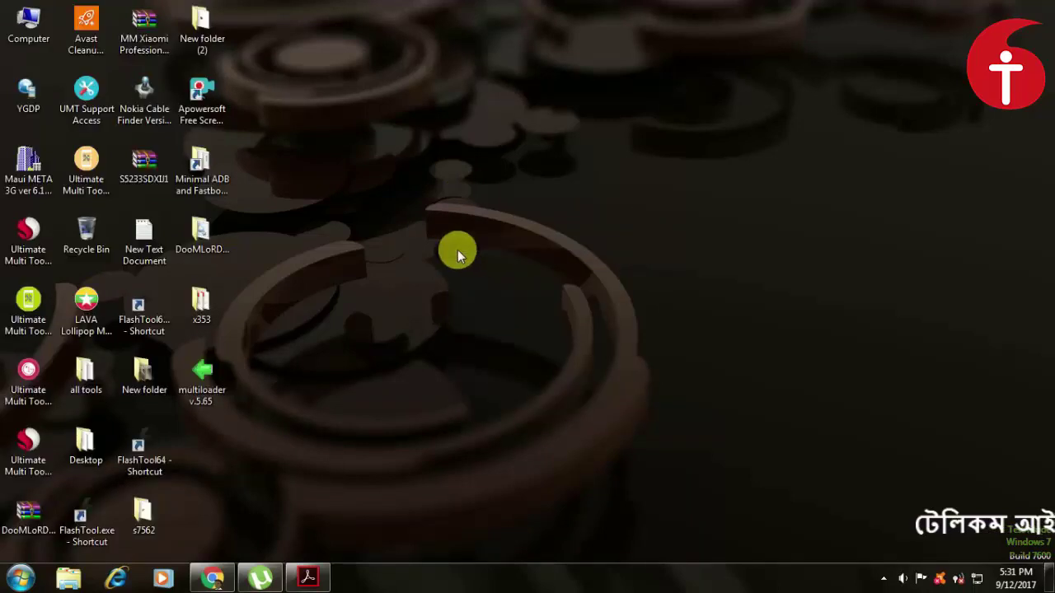
pyautogui.rightClick(453, 248)
pyautogui.click(482, 293)
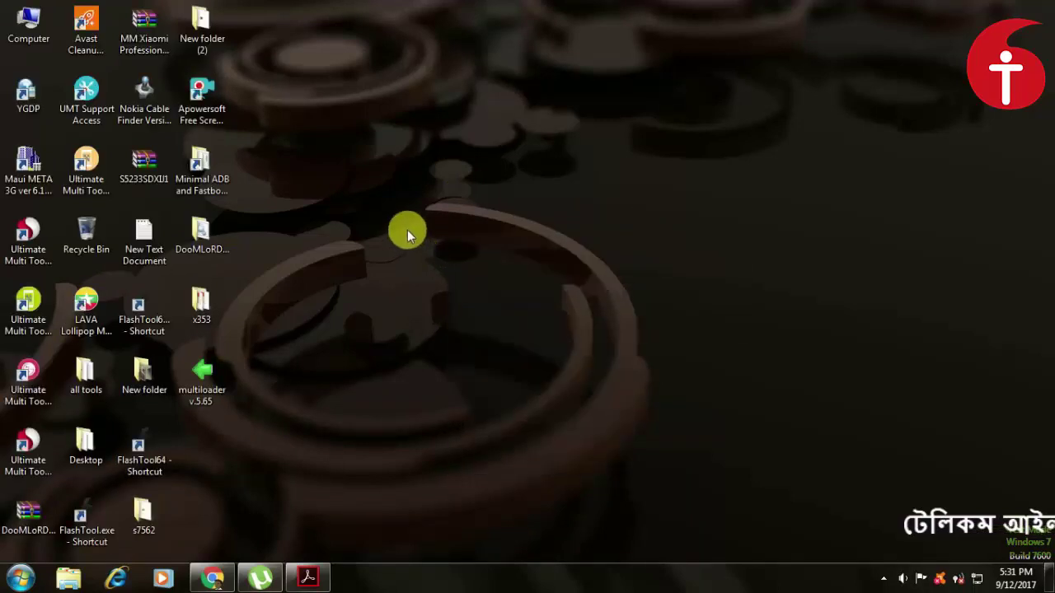
pyautogui.rightClick(407, 230)
pyautogui.click(445, 279)
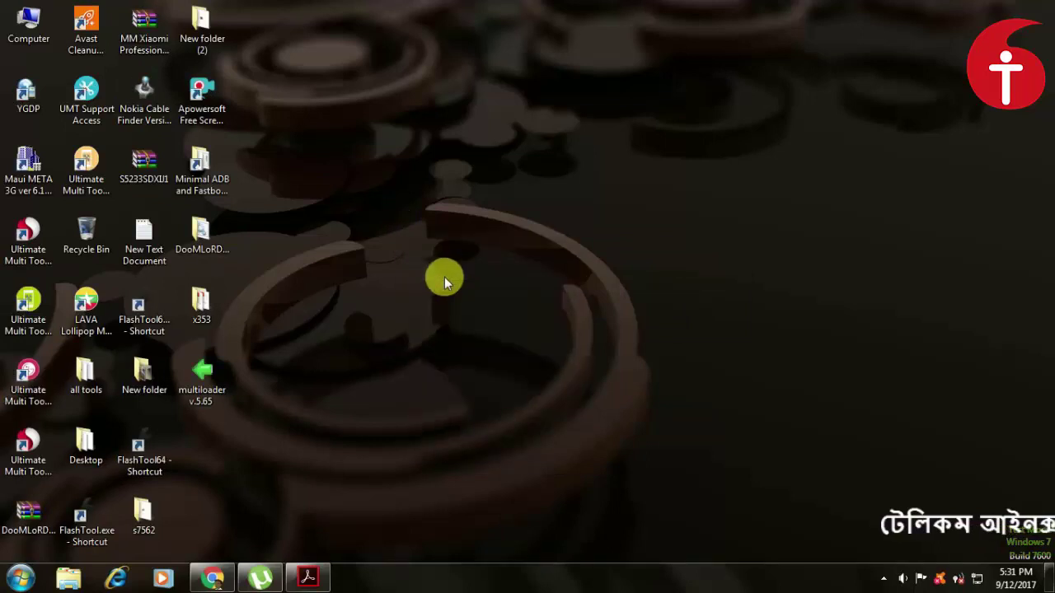
pyautogui.rightClick(445, 278)
pyautogui.click(483, 323)
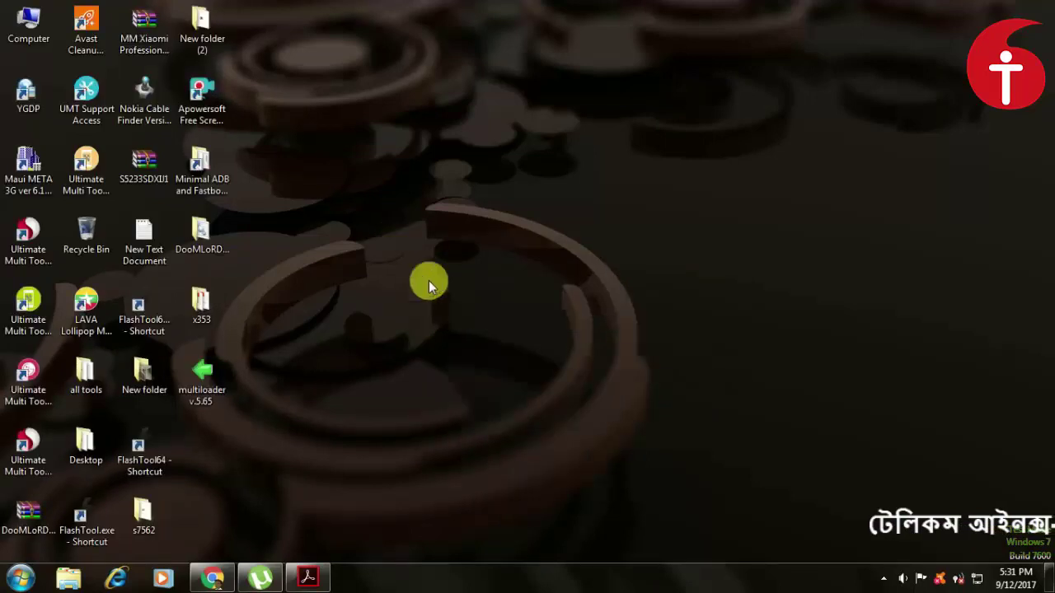
pyautogui.rightClick(391, 239)
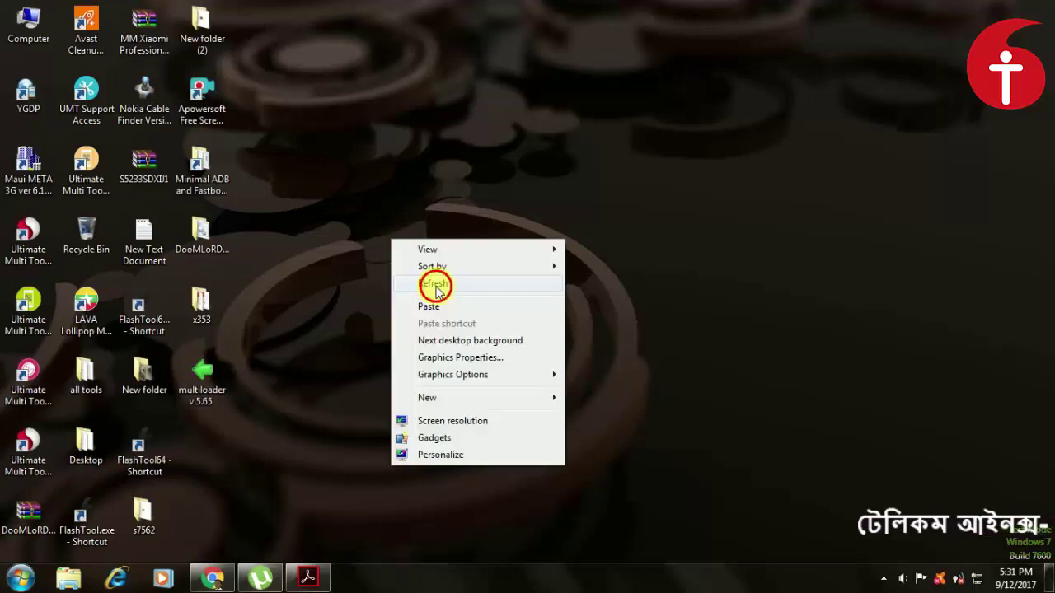
pyautogui.click(435, 282)
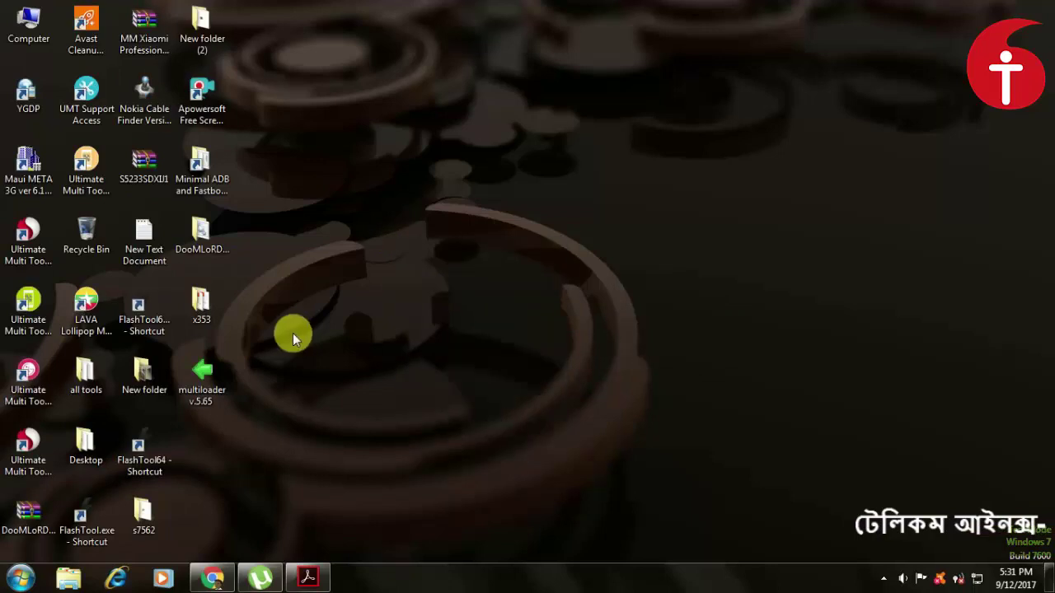
# Launch Flash_tool from the nested FlashTool_v5.1316.00 folder inside the desktop's x353 folder, and minimize the folder window.
pyautogui.doubleClick(198, 312)
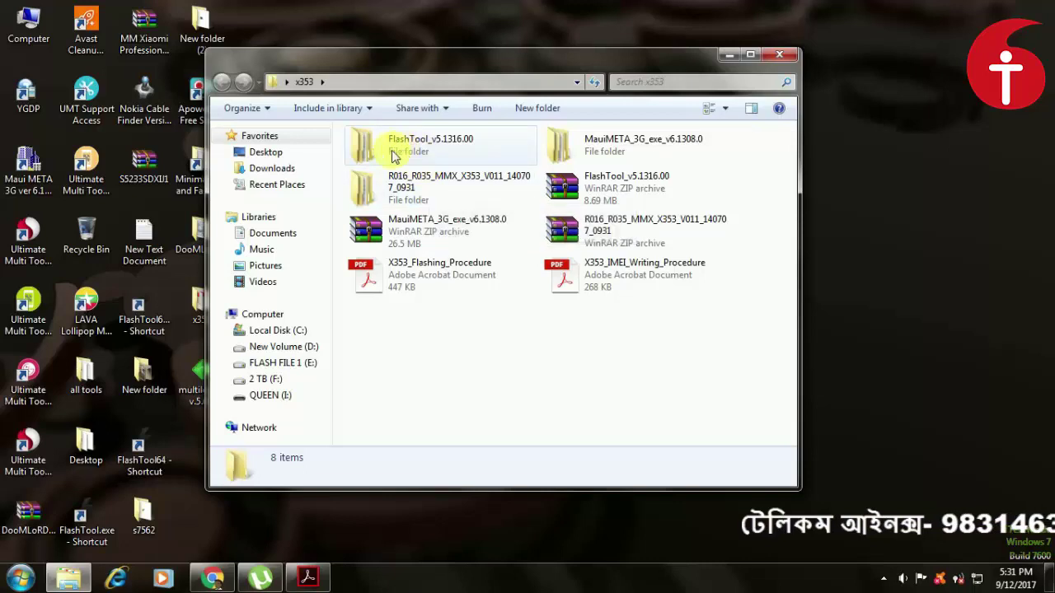
pyautogui.doubleClick(410, 155)
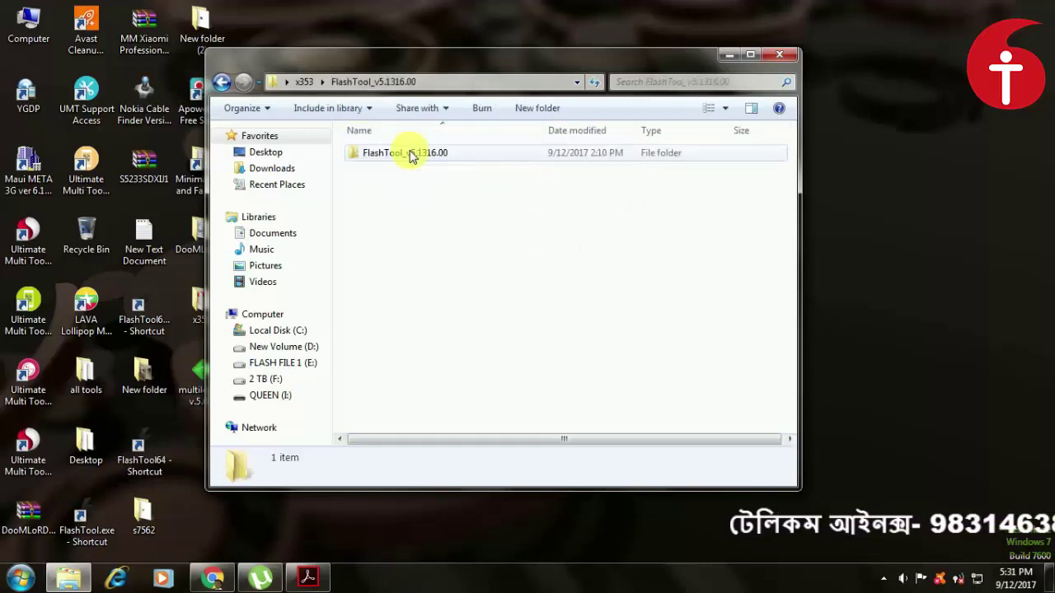
pyautogui.doubleClick(413, 155)
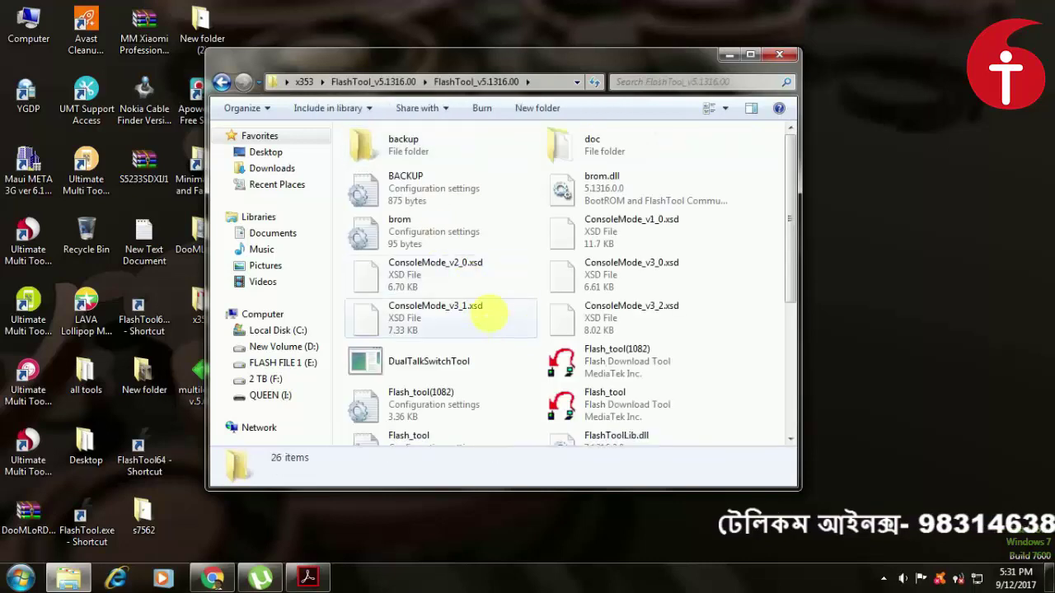
pyautogui.click(750, 54)
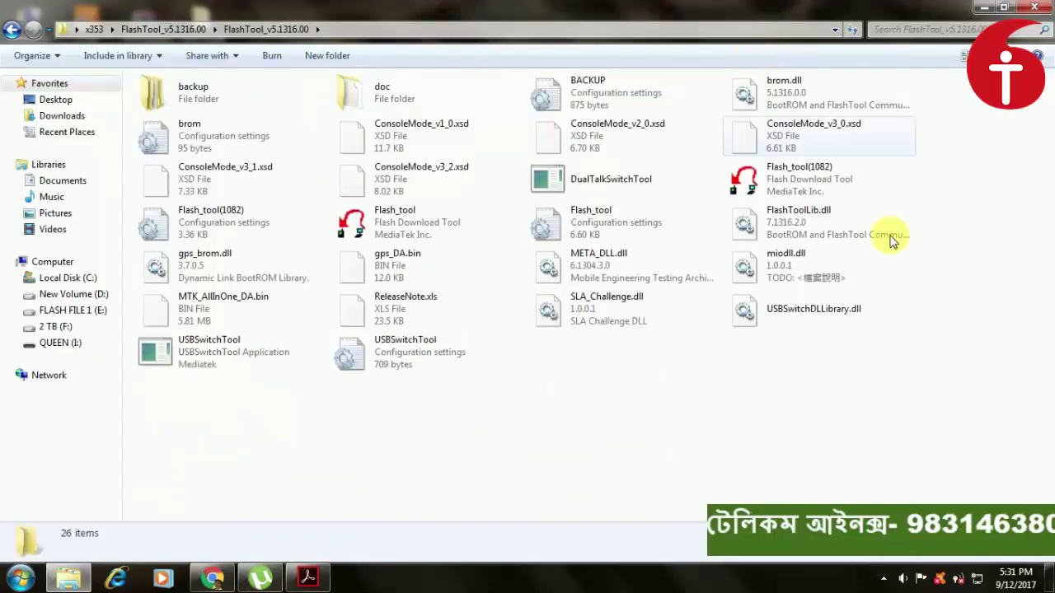
pyautogui.doubleClick(418, 228)
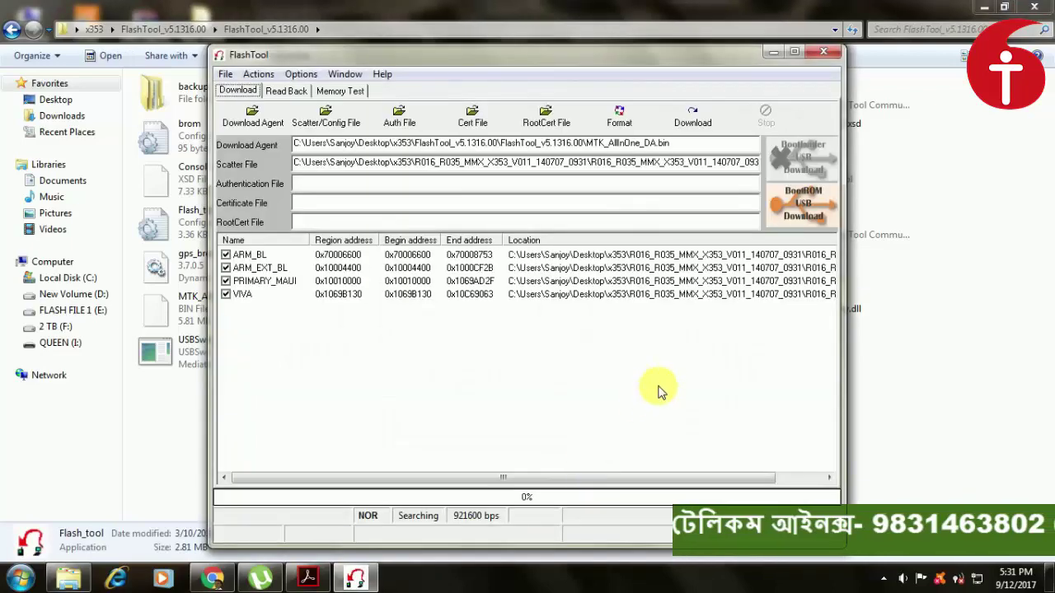
pyautogui.click(984, 7)
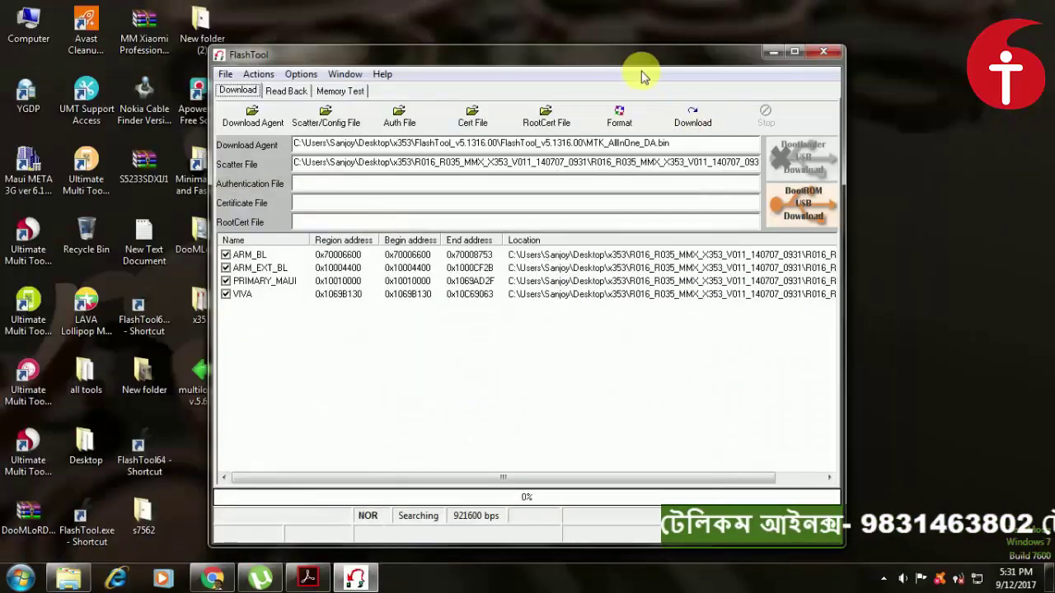
pyautogui.moveTo(614, 47)
pyautogui.mouseDown()
pyautogui.moveTo(663, 53)
pyautogui.moveTo(640, 41)
pyautogui.moveTo(655, 39)
pyautogui.moveTo(630, 39)
pyautogui.mouseUp()
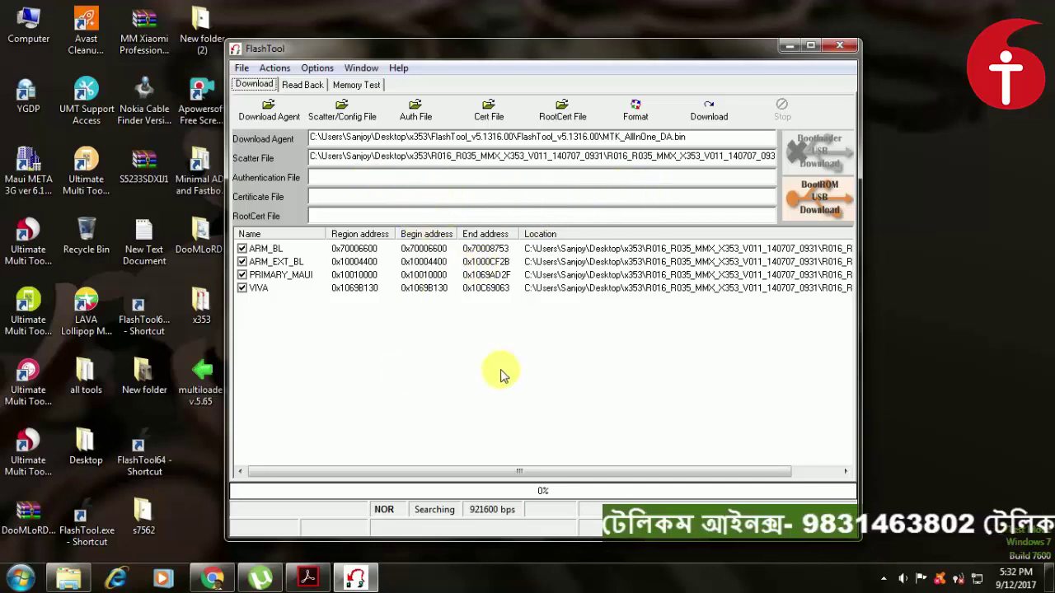
# Load the scatter file HEXING60A_COSMOS_11B_BB.cfg from the R016_R035_MMX_X353_V011_140707_0931 firmware folder inside the desktop's x353 folder.
pyautogui.click(341, 120)
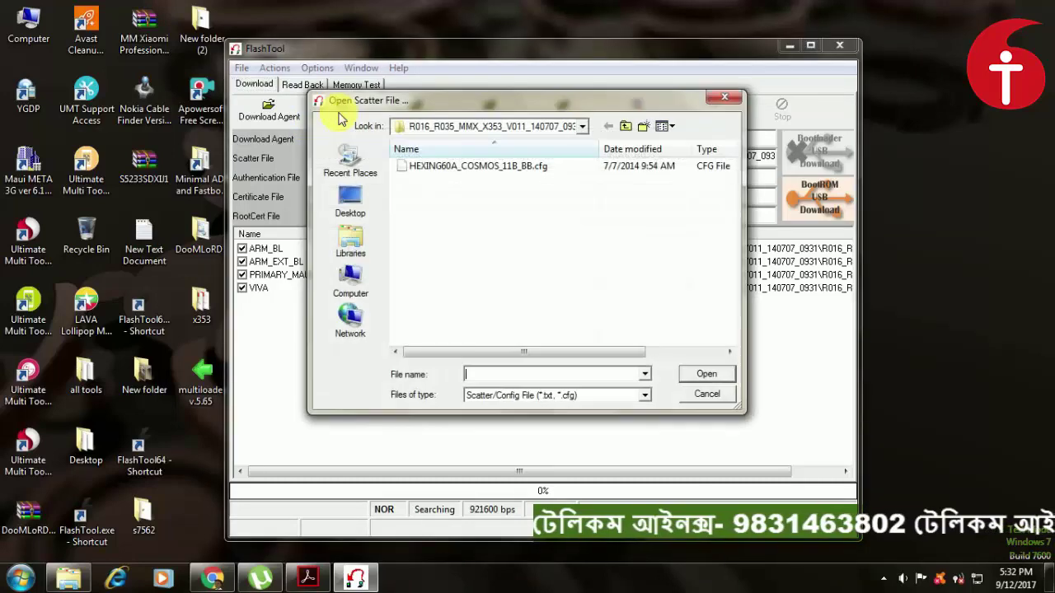
pyautogui.click(351, 216)
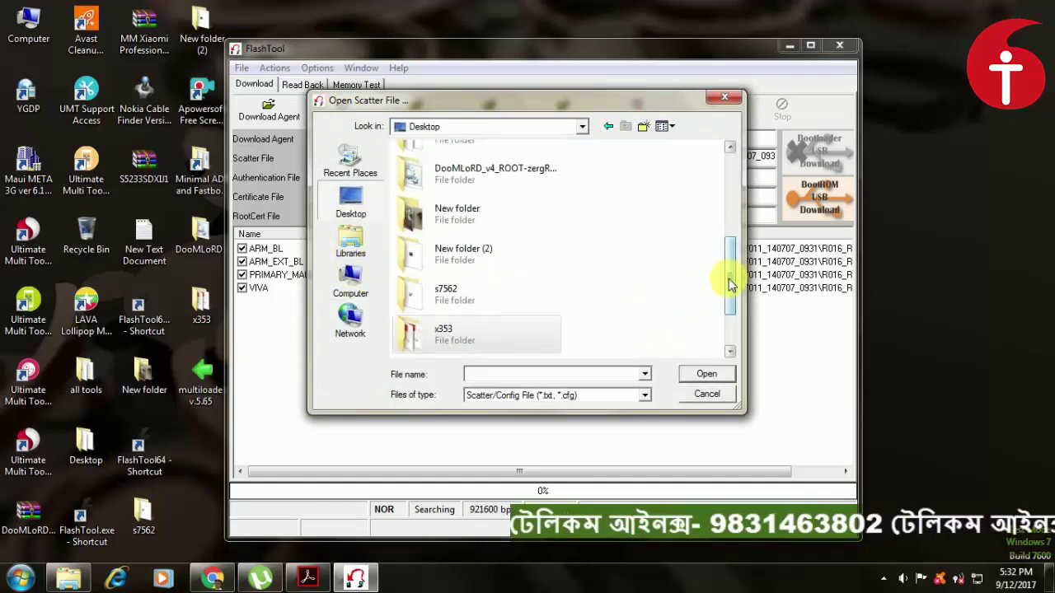
pyautogui.scroll(-1, 728, 284)
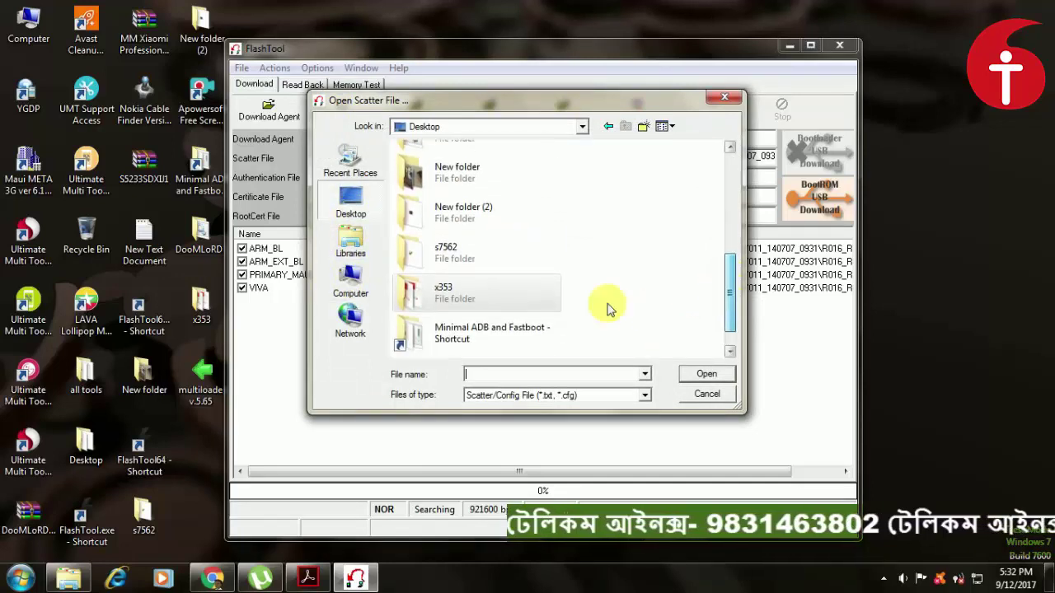
pyautogui.doubleClick(446, 295)
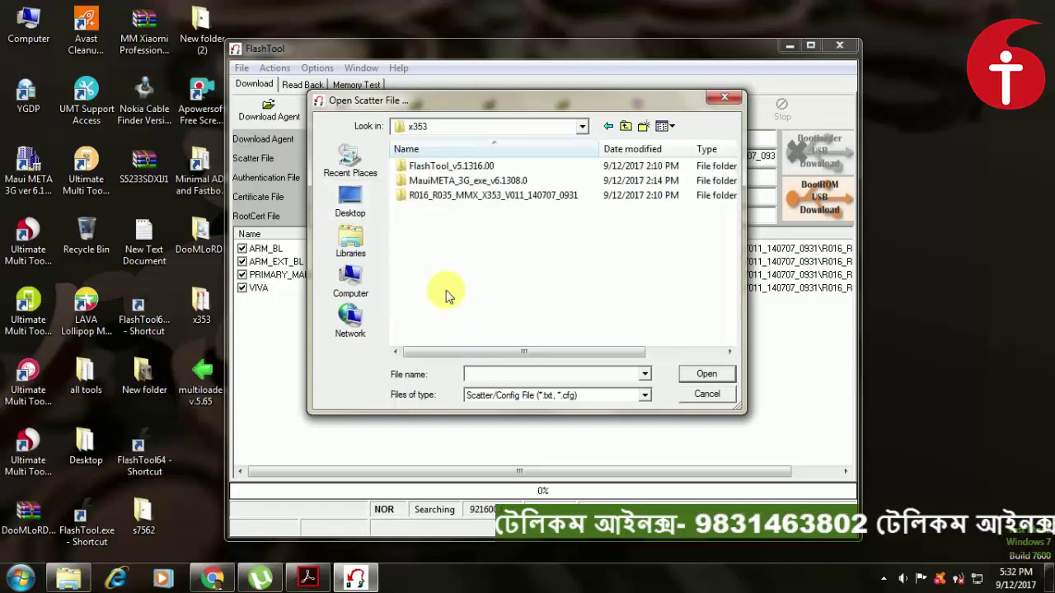
pyautogui.doubleClick(454, 196)
pyautogui.doubleClick(454, 168)
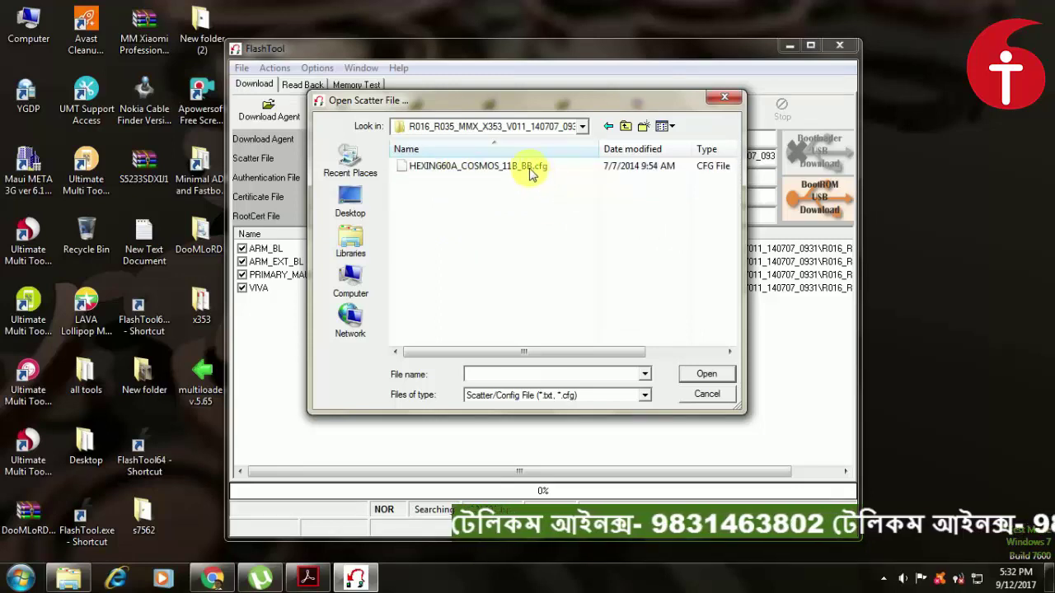
pyautogui.click(531, 170)
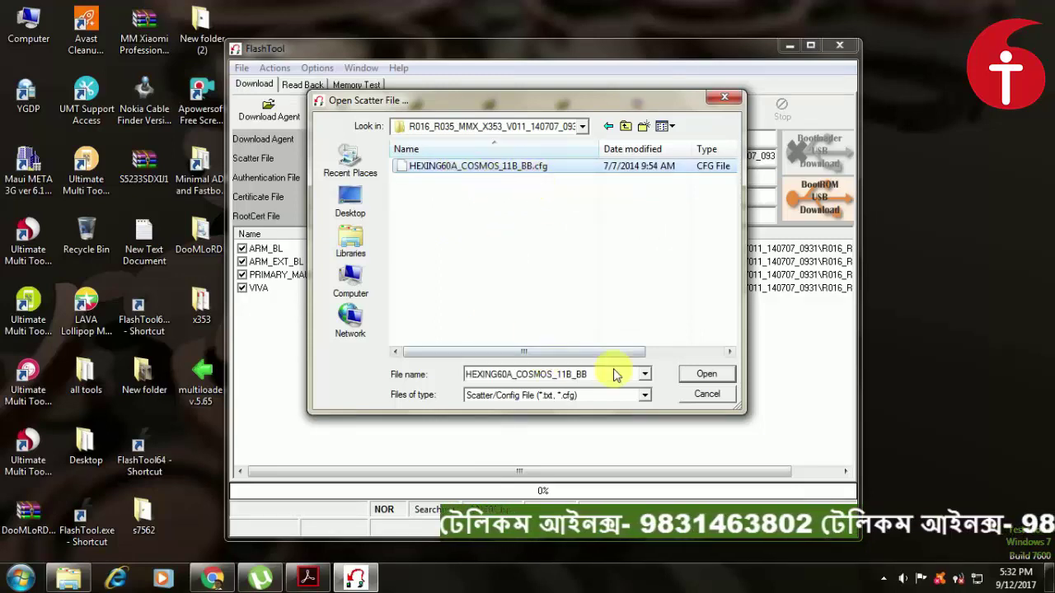
pyautogui.click(703, 374)
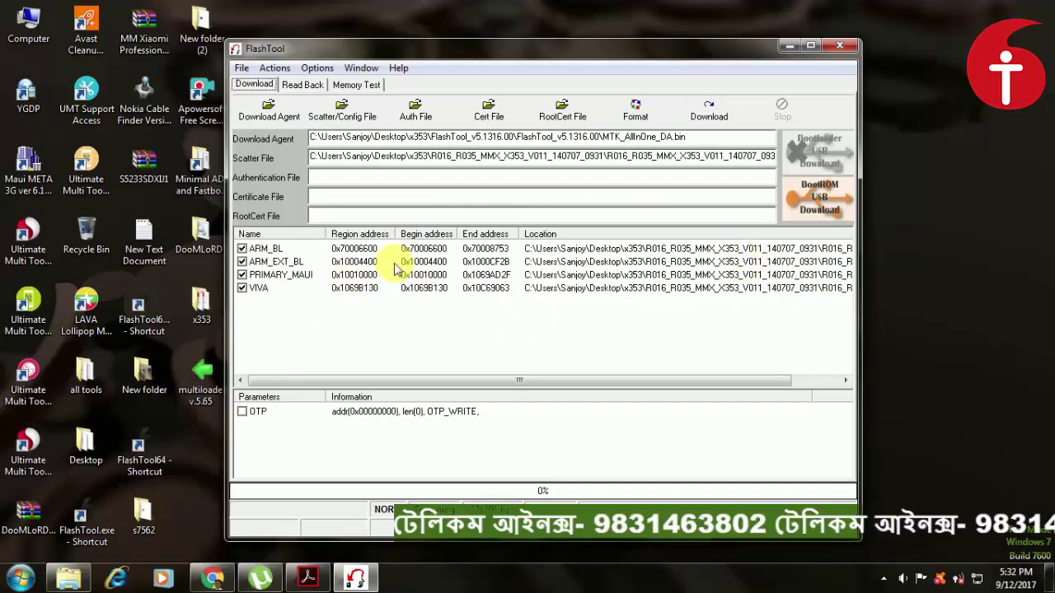
pyautogui.moveTo(453, 53); pyautogui.dragTo(430, 54)
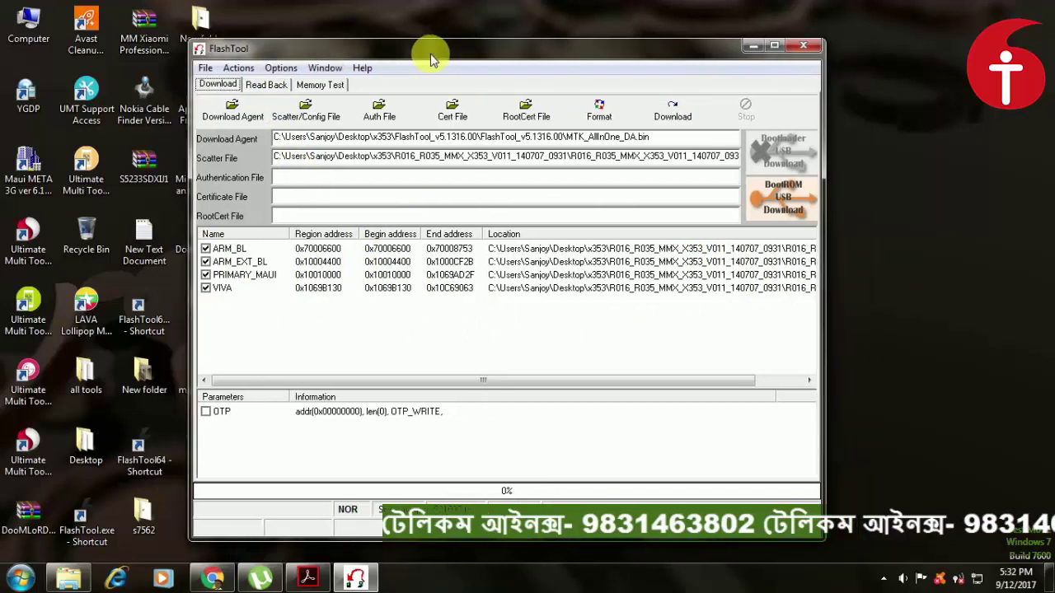
# Set Backup and Restore to Backup -> Download/Format -> Restore and start the firmware download to the phone.
pyautogui.click(292, 64)
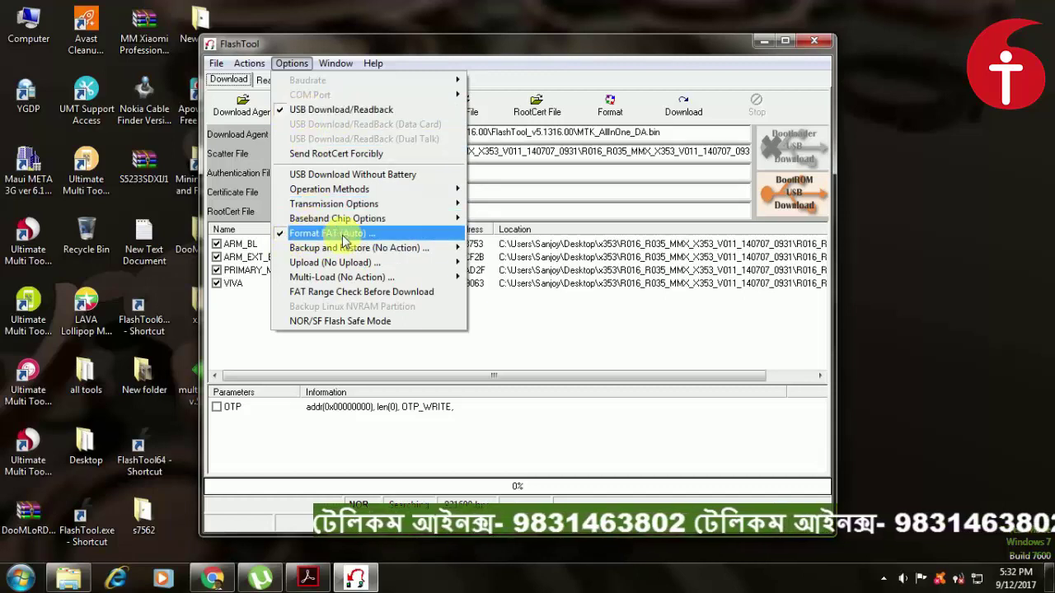
pyautogui.moveTo(331, 257)
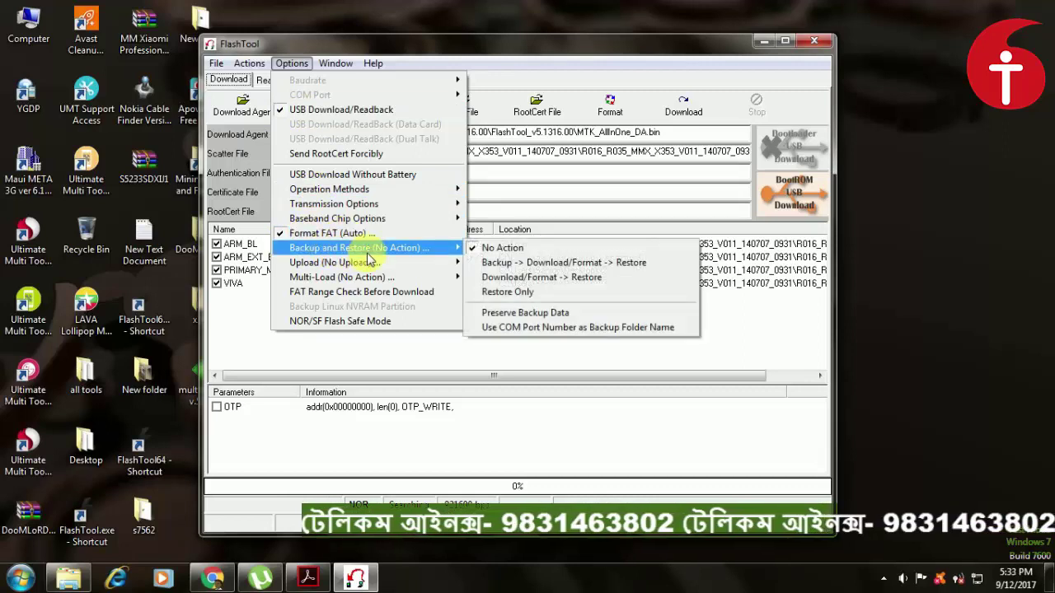
pyautogui.click(531, 264)
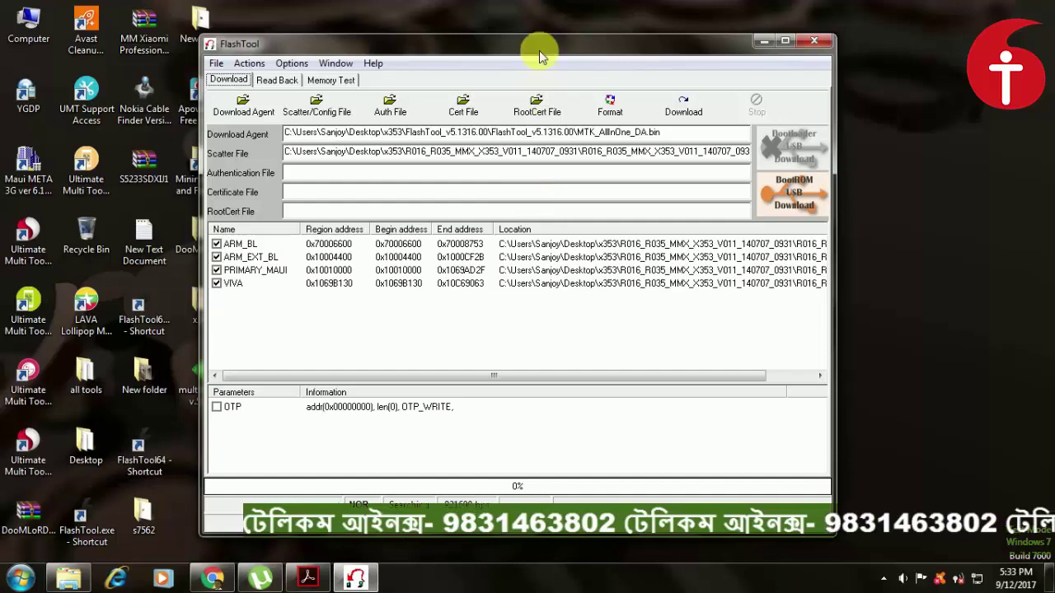
pyautogui.moveTo(536, 47); pyautogui.dragTo(549, 42)
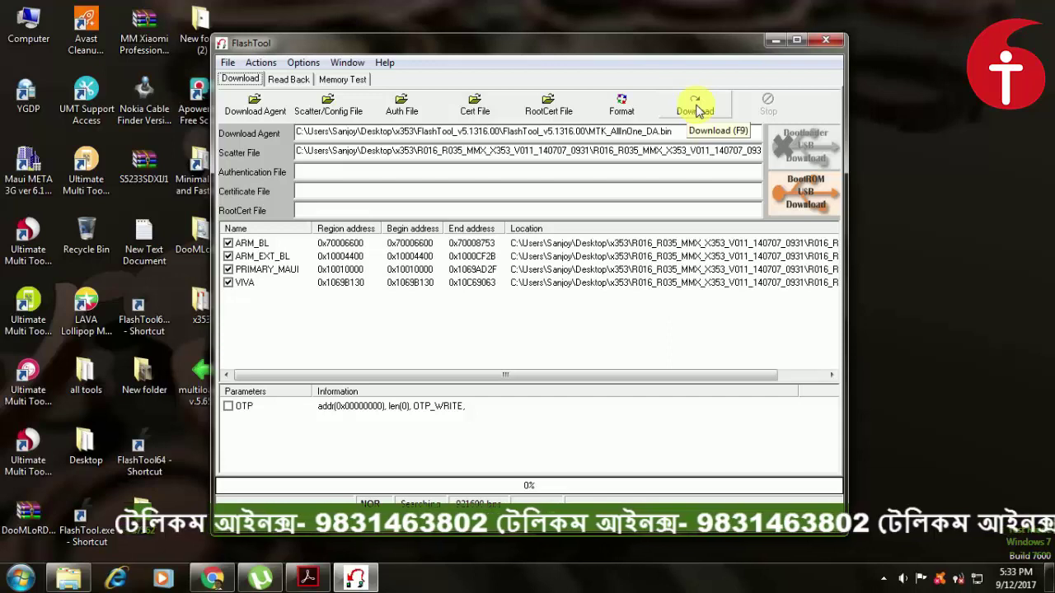
pyautogui.click(698, 110)
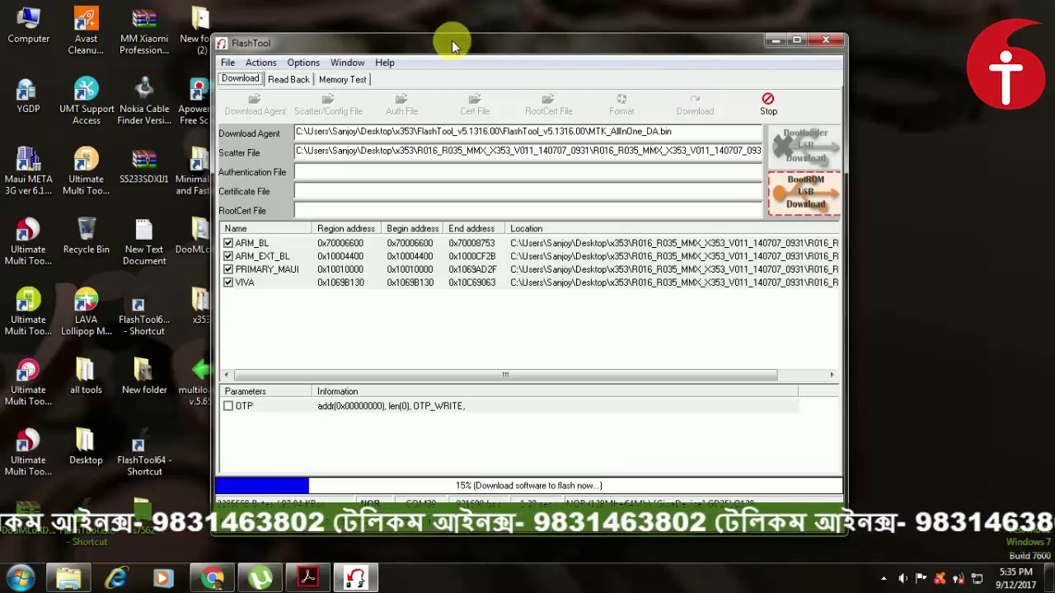
# View the contents of the desktop's x353 folder during the download, and return to the FlashTool window.
pyautogui.moveTo(459, 44); pyautogui.dragTo(579, 34)
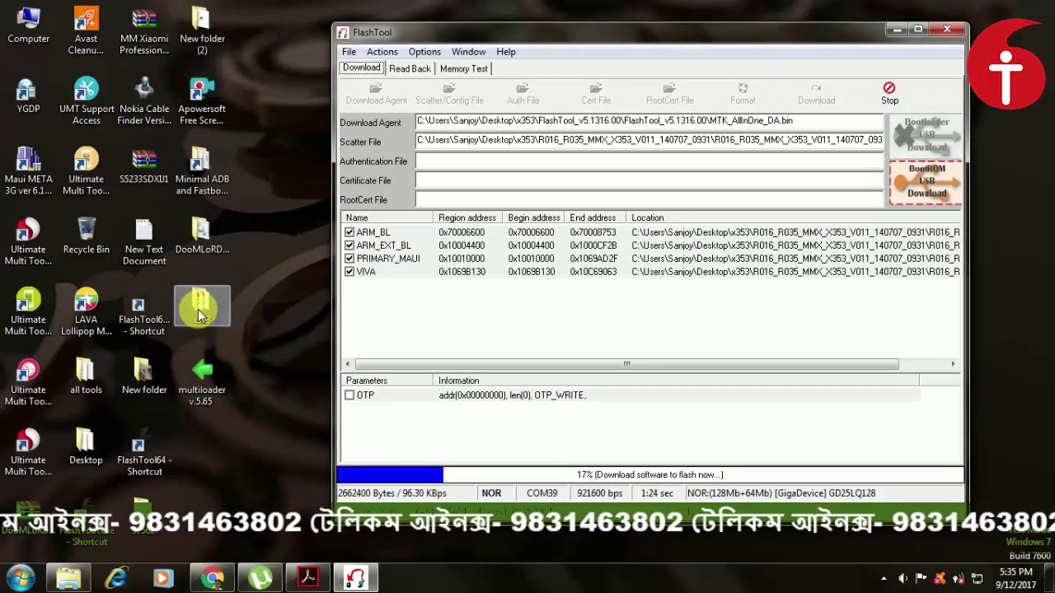
pyautogui.click(198, 320)
pyautogui.doubleClick(199, 316)
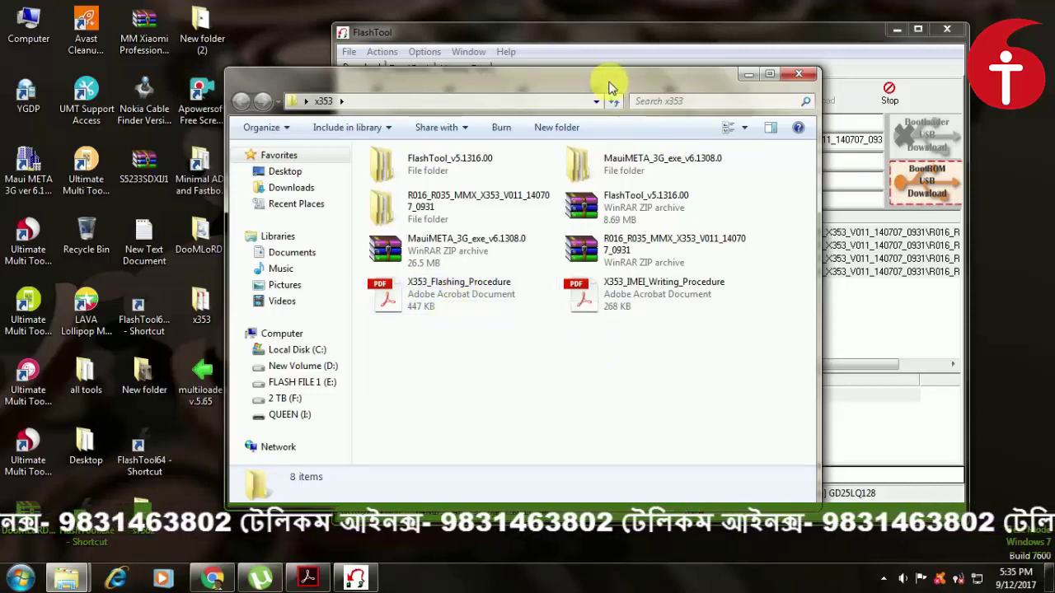
pyautogui.moveTo(610, 76); pyautogui.dragTo(571, 80)
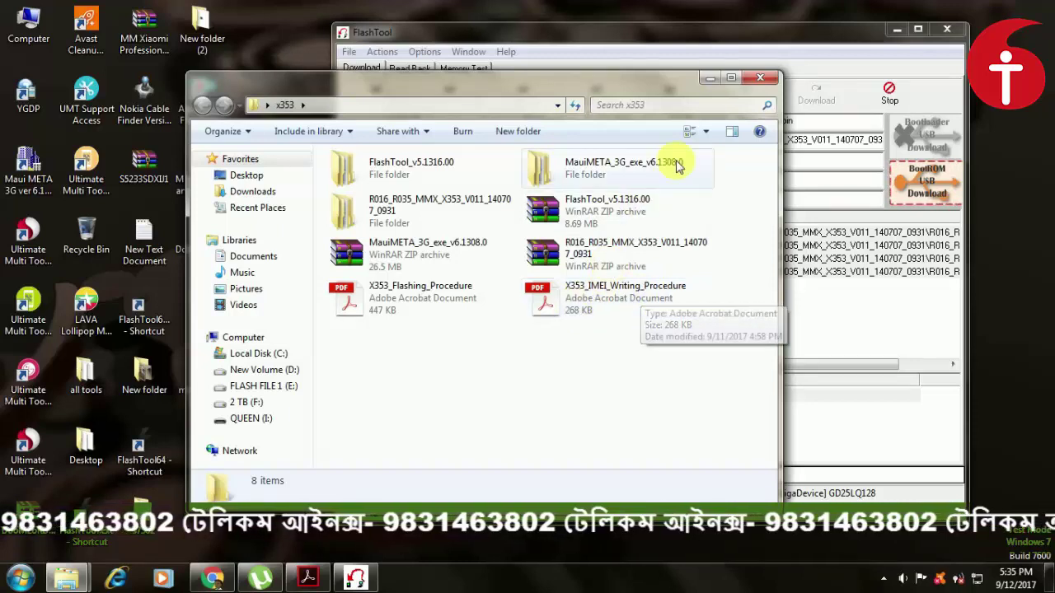
pyautogui.click(709, 78)
pyautogui.moveTo(697, 41); pyautogui.dragTo(580, 39)
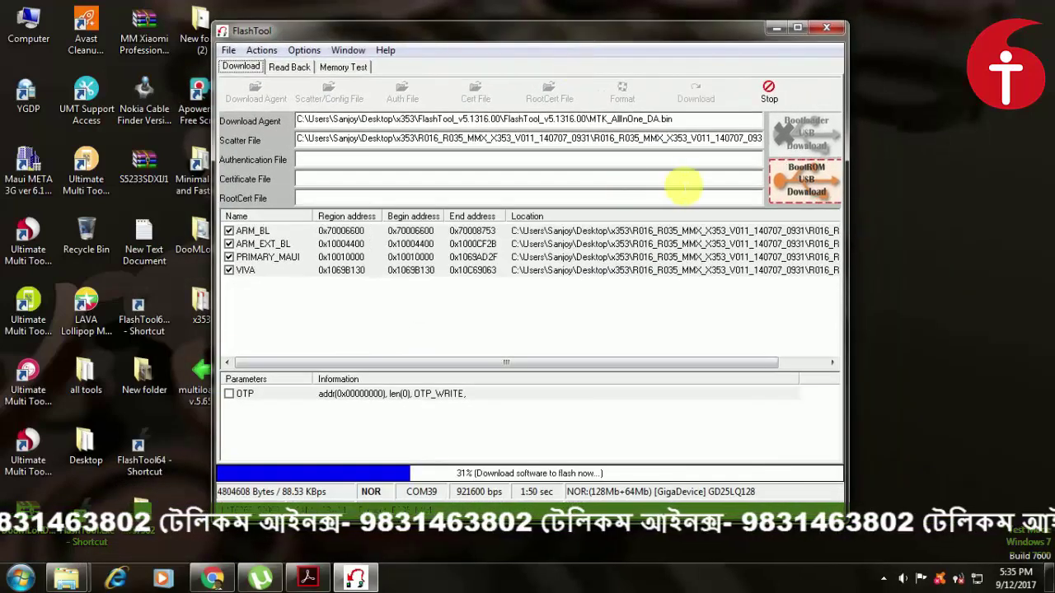
pyautogui.rightClick(1041, 148)
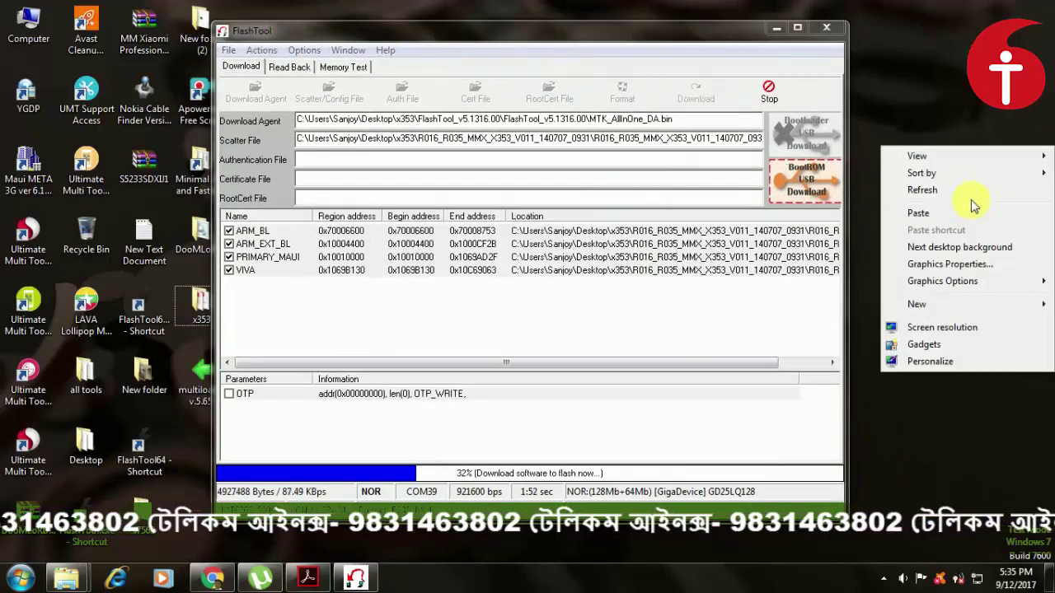
pyautogui.click(971, 192)
pyautogui.rightClick(955, 199)
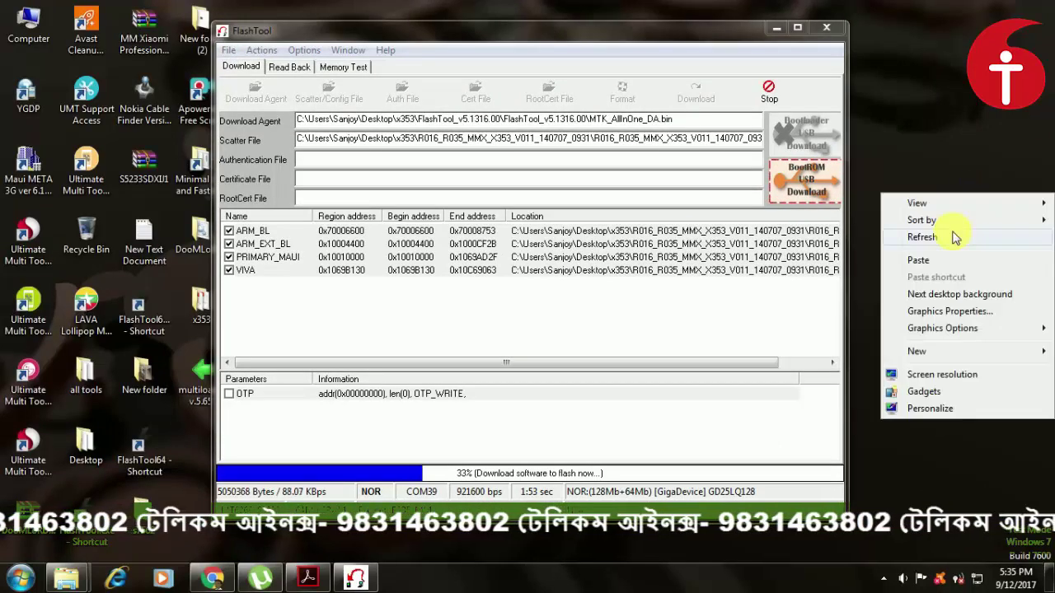
pyautogui.click(954, 236)
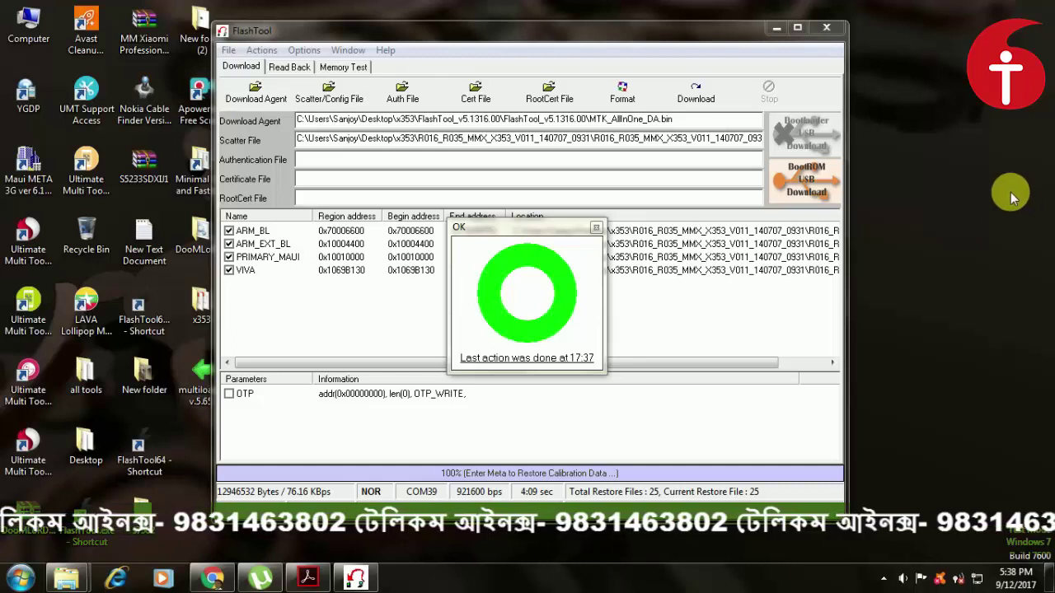
pyautogui.click(460, 231)
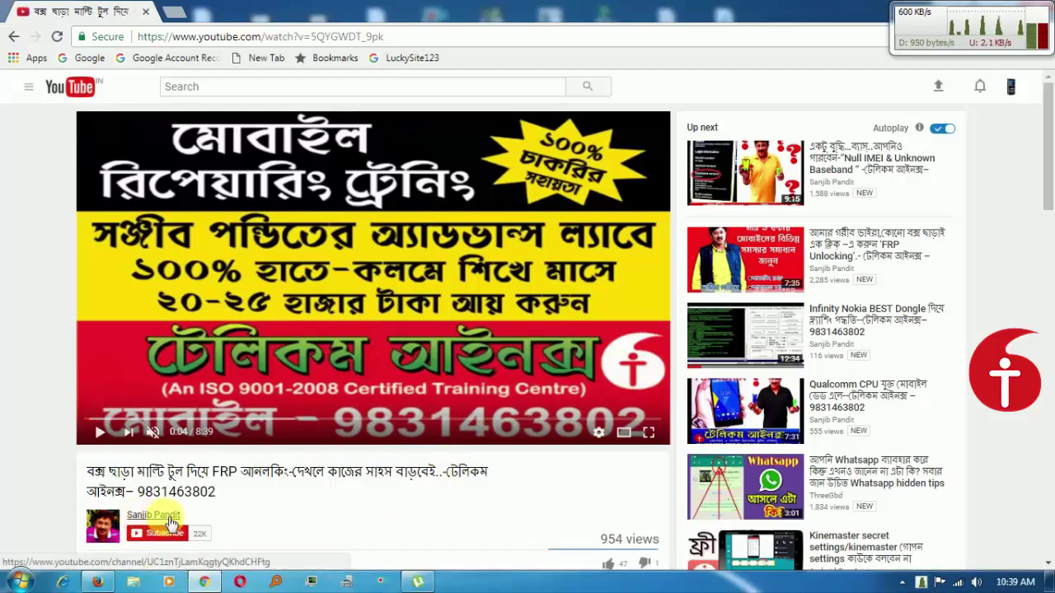
# On the YouTube video page, subscribe to the video's channel and save the option to receive all its notifications.
pyautogui.click(159, 544)
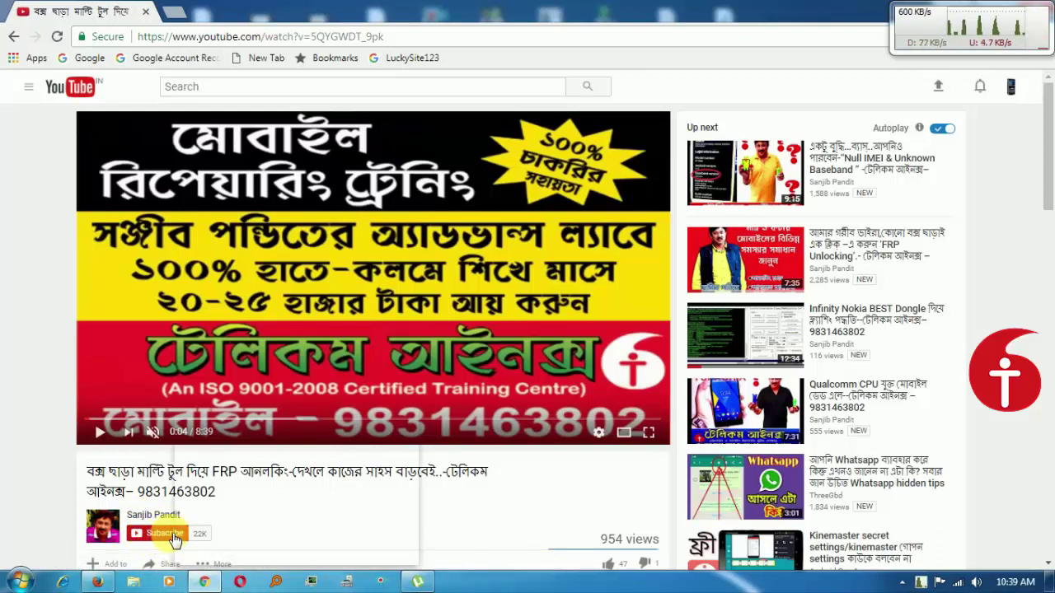
pyautogui.click(167, 537)
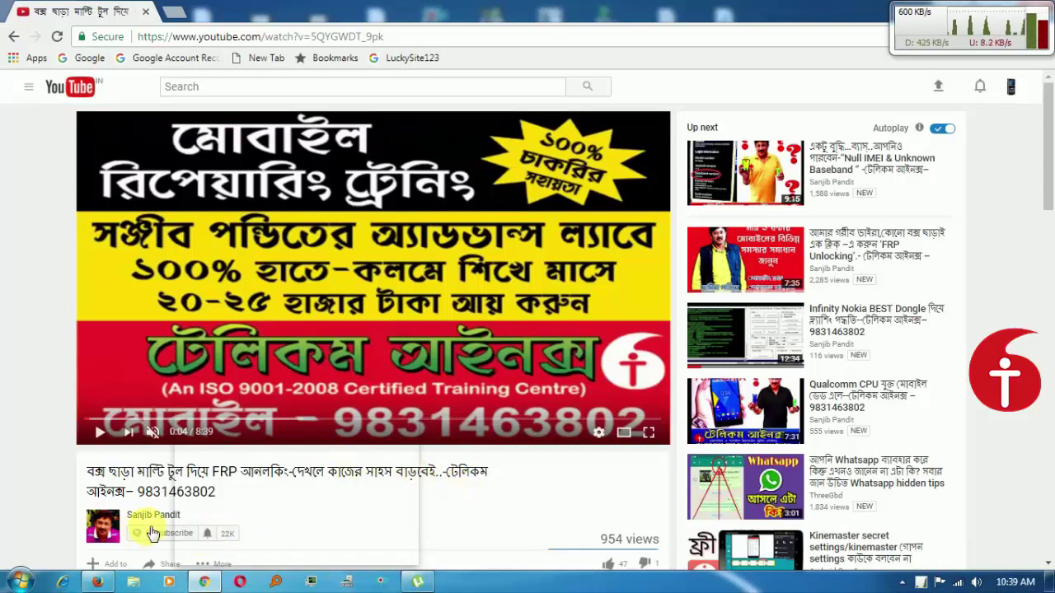
pyautogui.moveTo(154, 519)
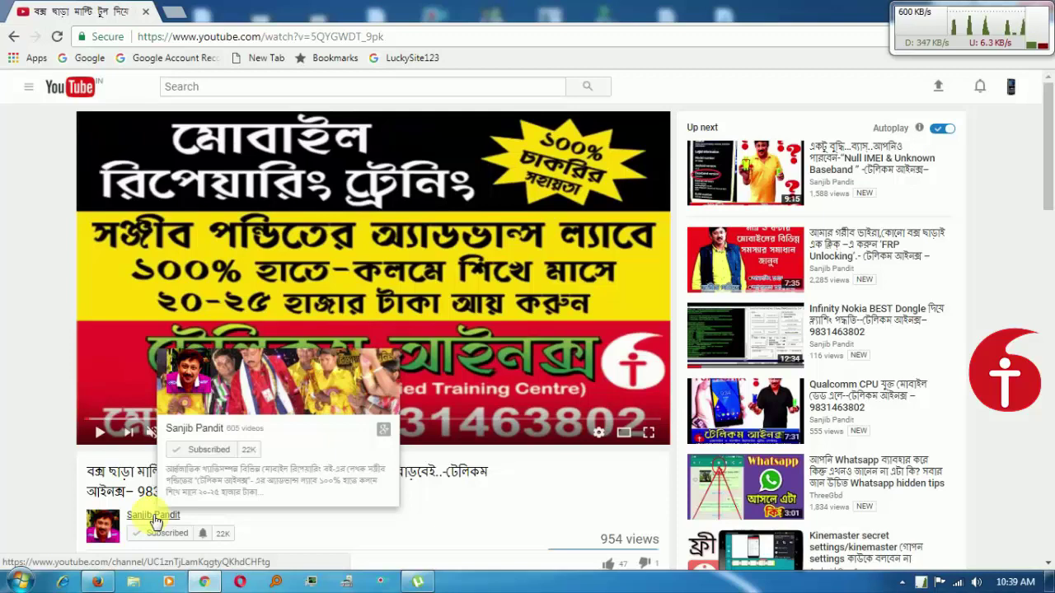
pyautogui.click(203, 538)
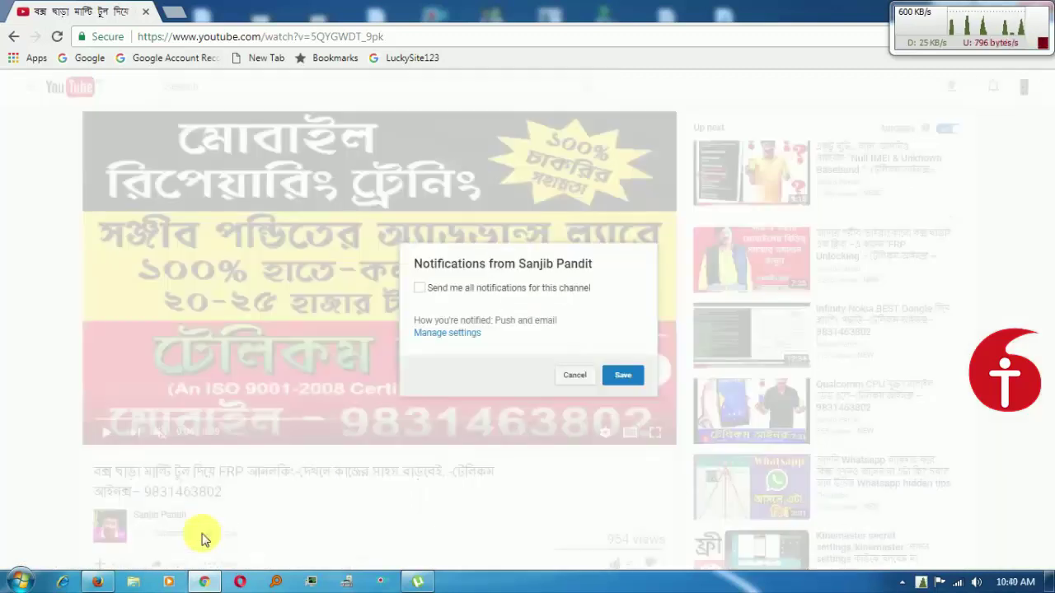
pyautogui.click(421, 289)
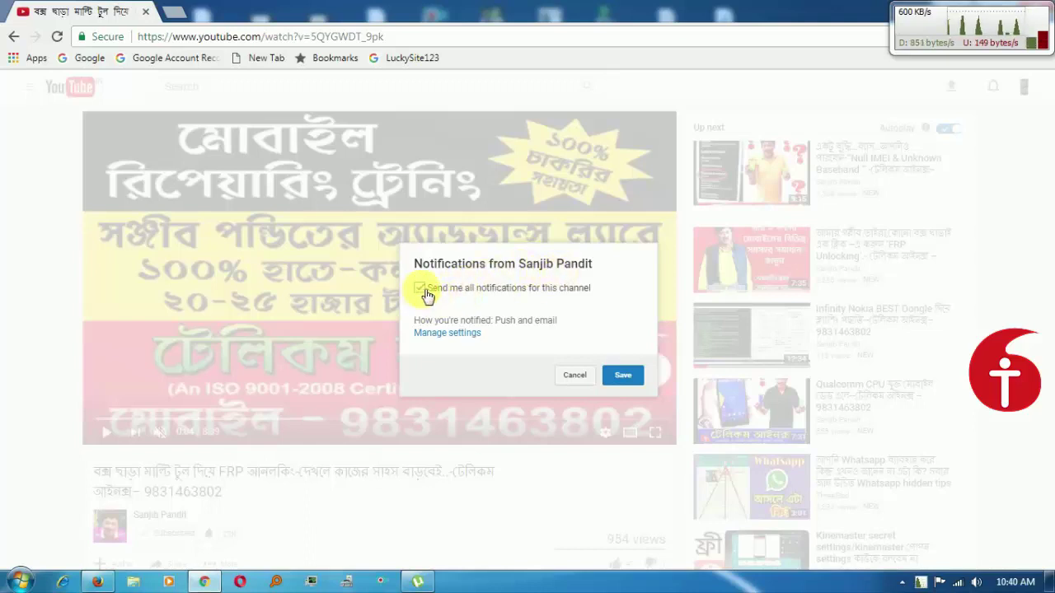
pyautogui.click(632, 376)
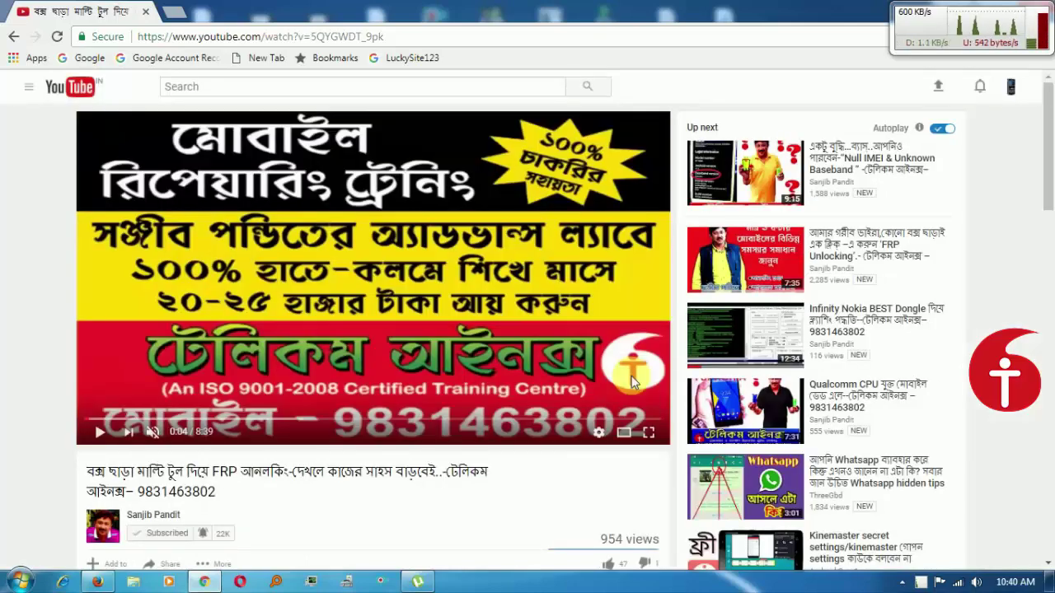